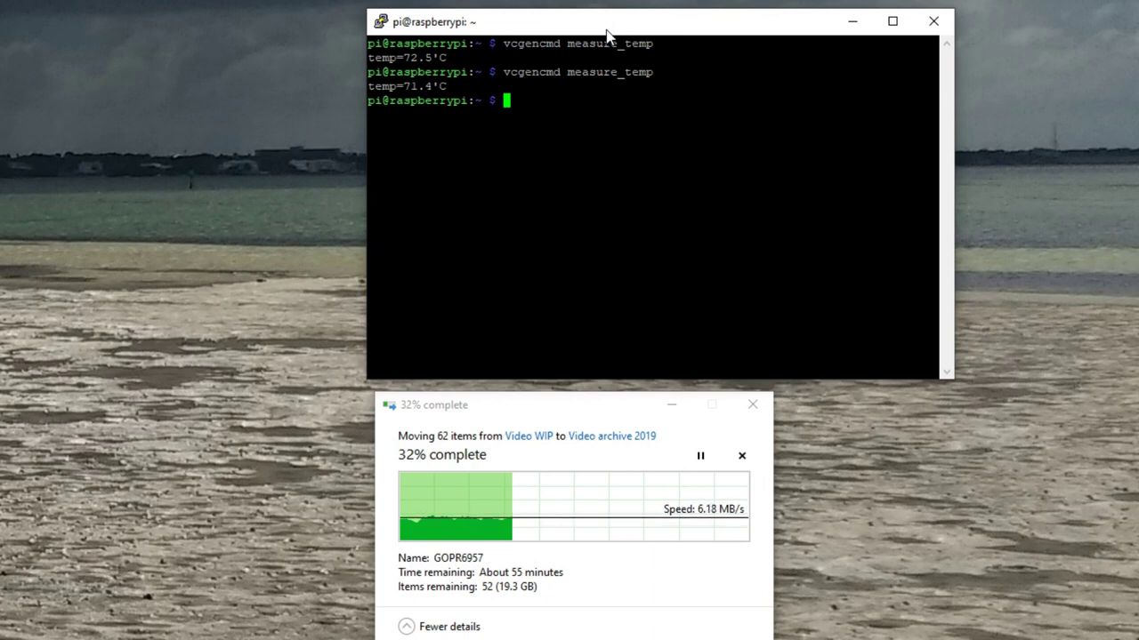
Step: Run vcgencmd measure_temp repeatedly to check the Raspberry Pi's temperature during the 62-item file transfer and again without a transfer
key(Up)
key(Return)
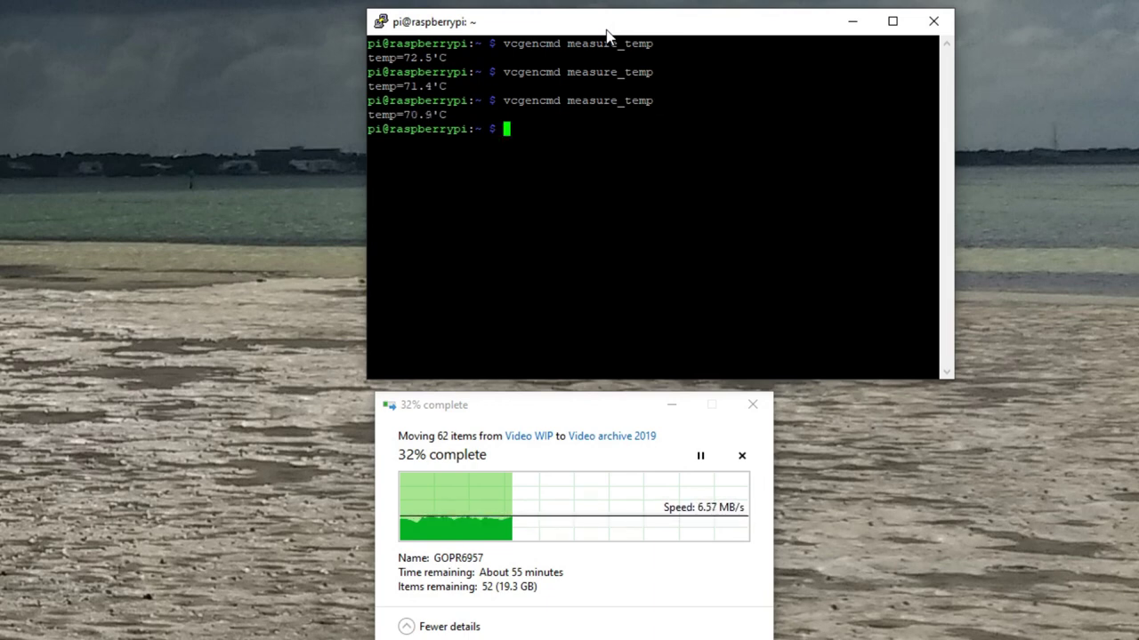
key(Return)
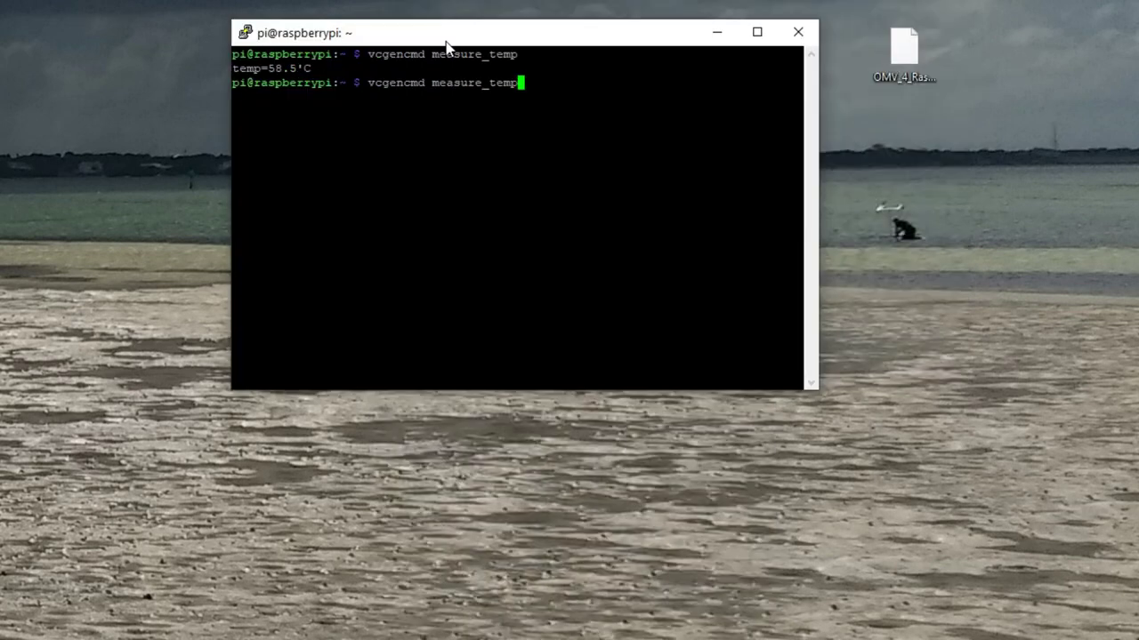
key(Return)
key(Return)
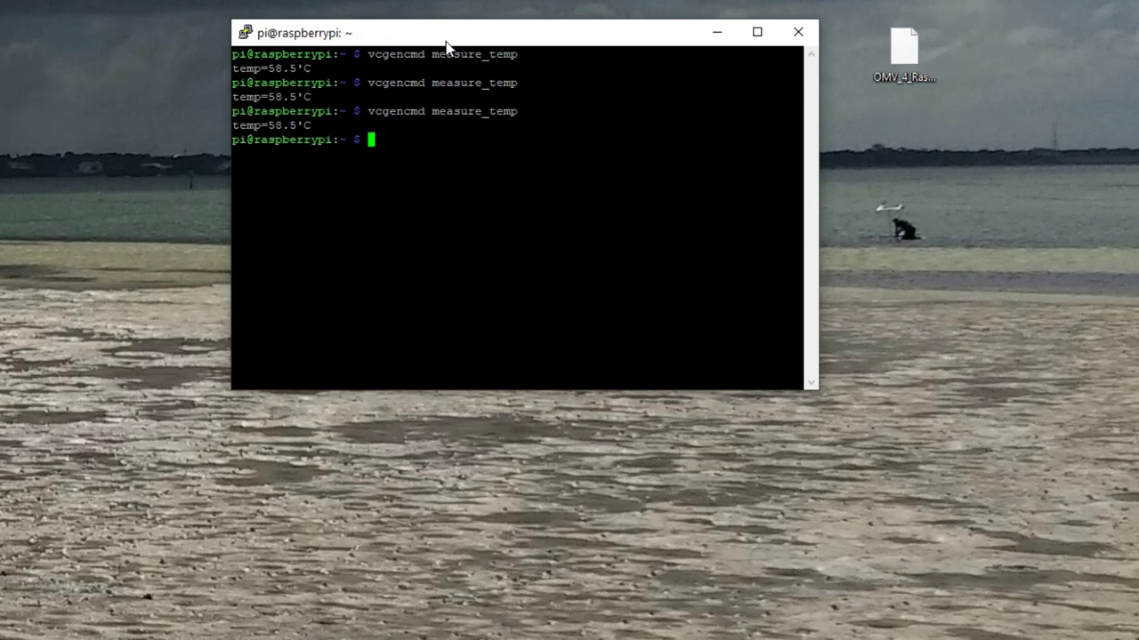
key(Return)
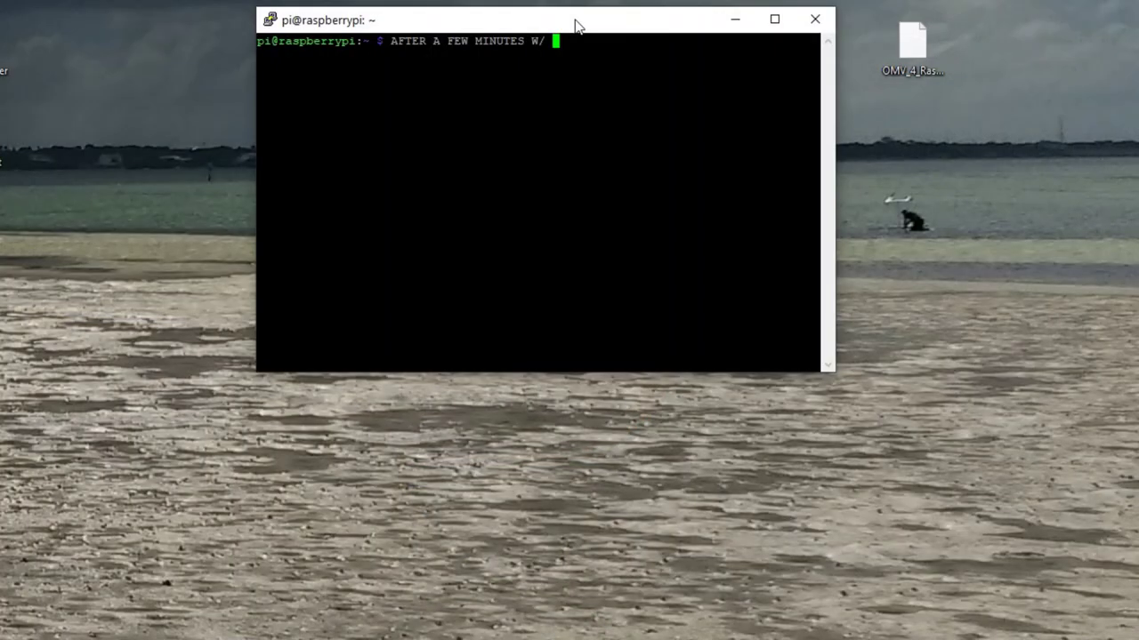
Step: Enter the note "AFTER A FEW MINUTES W/ HEAT SINK" in the terminal and run vcgencmd measure_temp three times
key(Return)
key(Up)
key(Up)
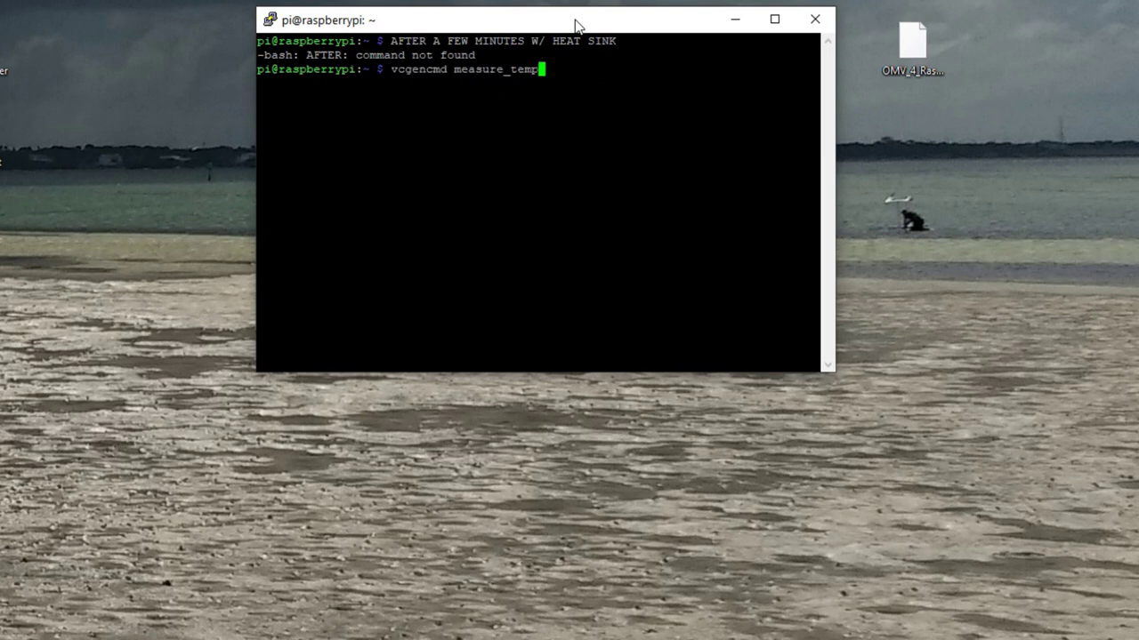
key(Return)
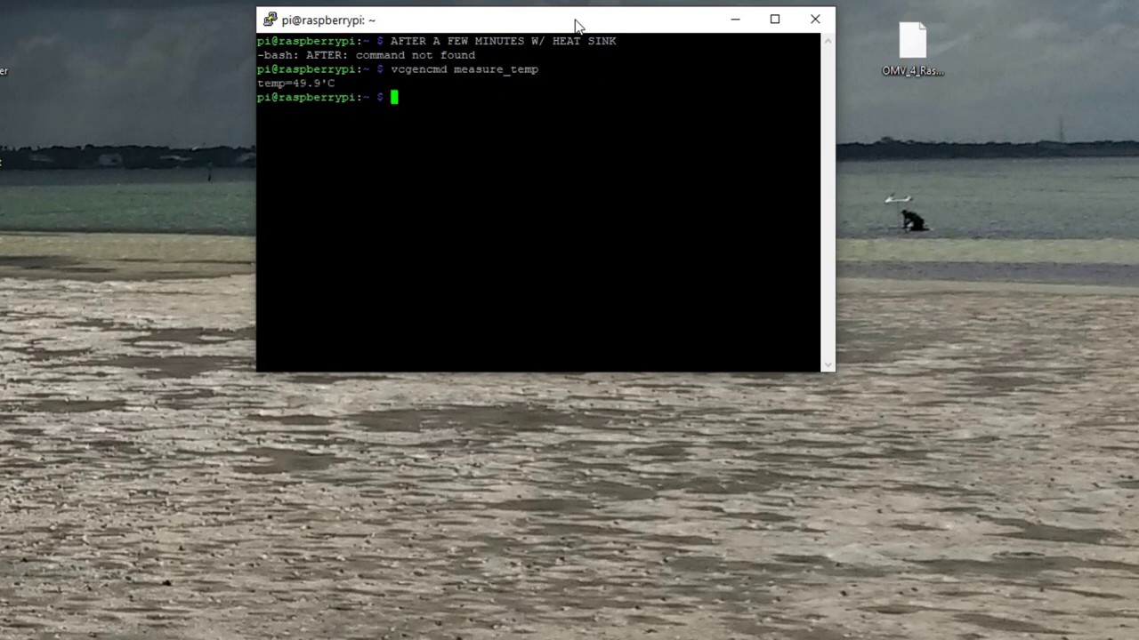
key(Return)
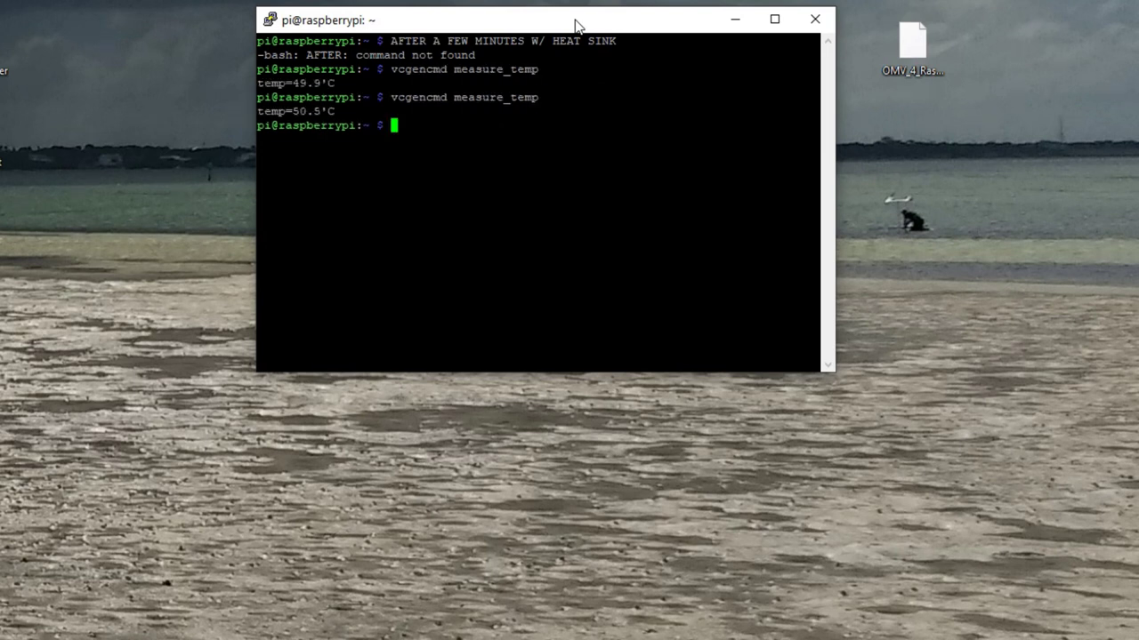
key(Return)
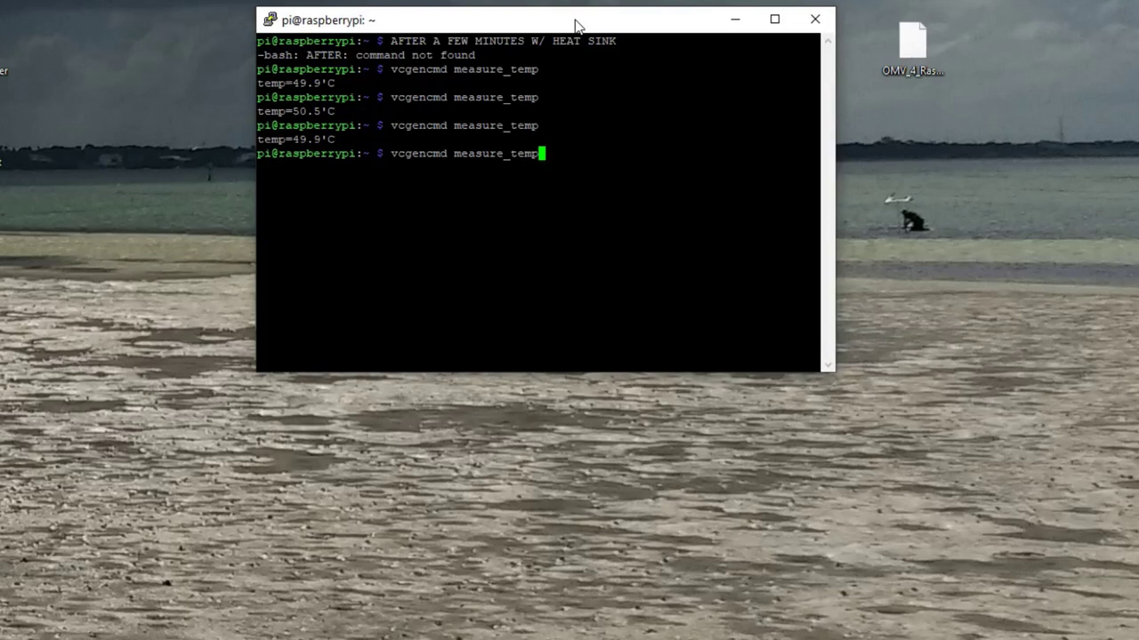
Step: Clear the terminal and enter the note "AFTER A FEW MORE MINUTES" at the prompt
key(ctrl+u)
key(ctrl+l)
text(AFTER A FEW MON)
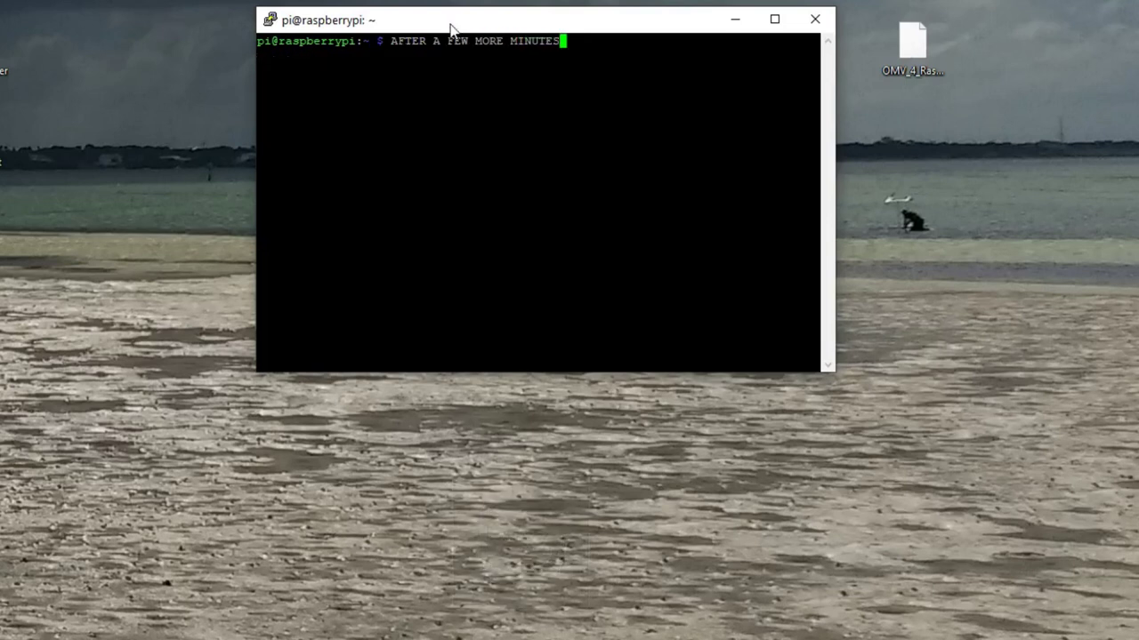
text(E MINUTES)
key(Return)
Step: Run vcgencmd measure_temp several times to recheck the temperature with the heat sink fitted
key(Up)
key(Up)
key(Return)
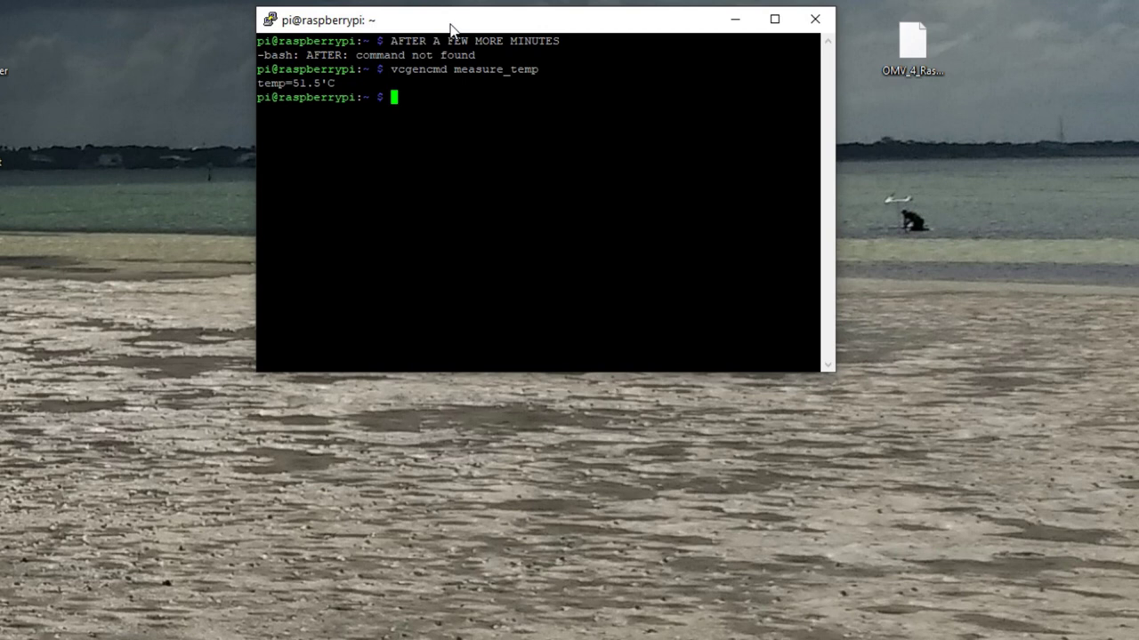
key(Return)
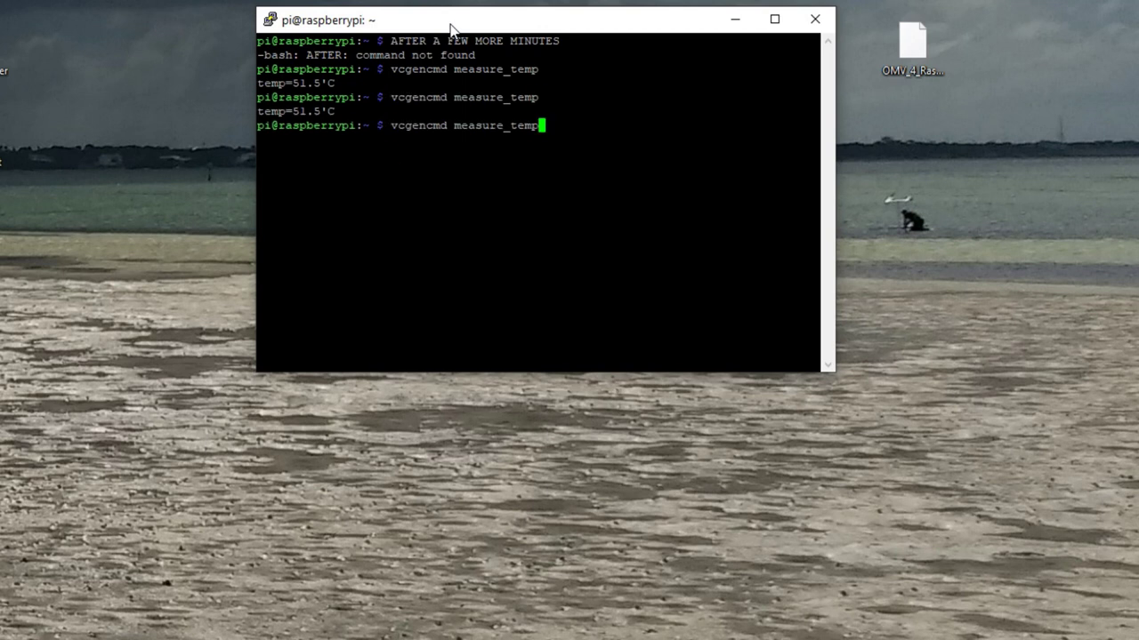
key(Return)
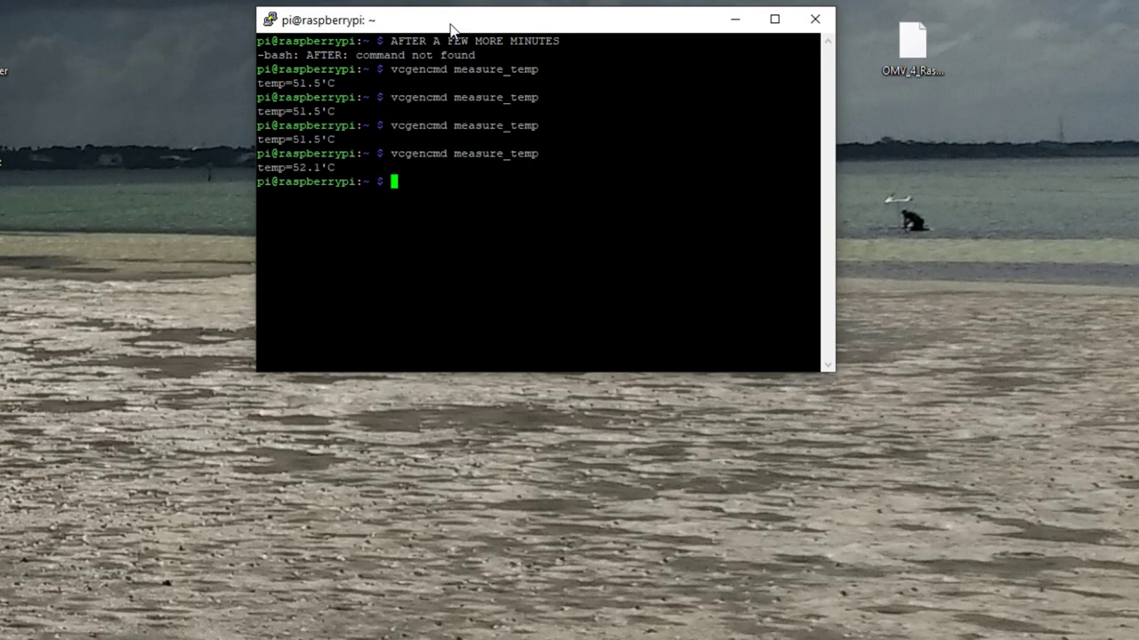
Step: Write the note "WE'LL CALL THAT GOOD FOR NOW. LET'S TRY TRANSFERRING FILES" and run vcgencmd measure_temp three times during the 17-item transfer
key(Caps_Lock)
text(WE'LL CALL THAT GOOD FOR NOW. LET'S TRY TRANSFERRING FILES)
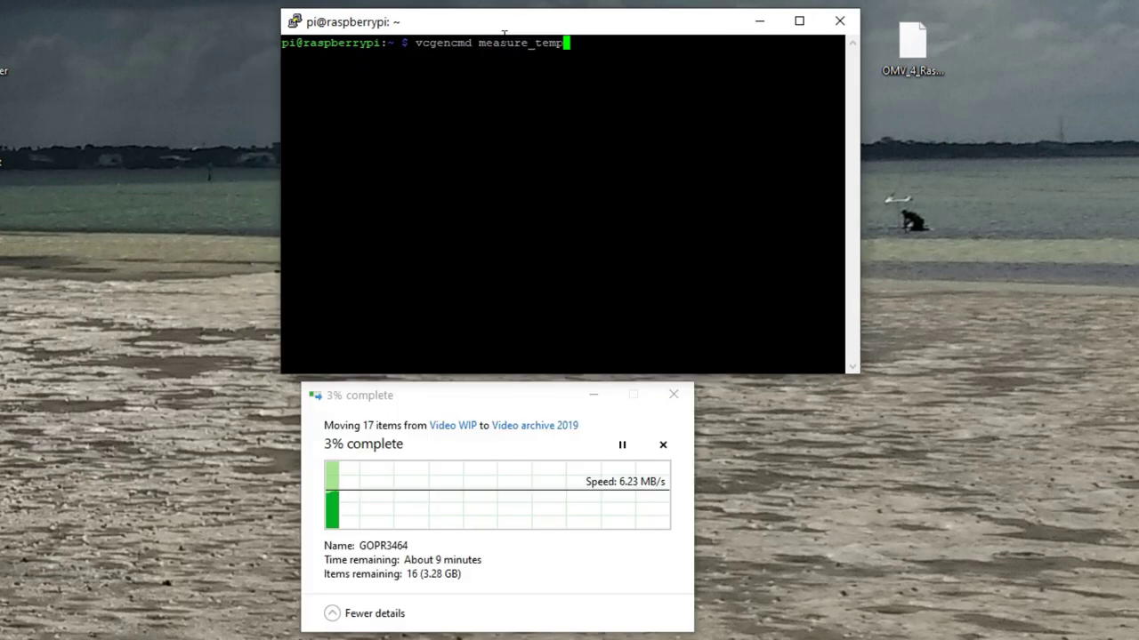
key(Return)
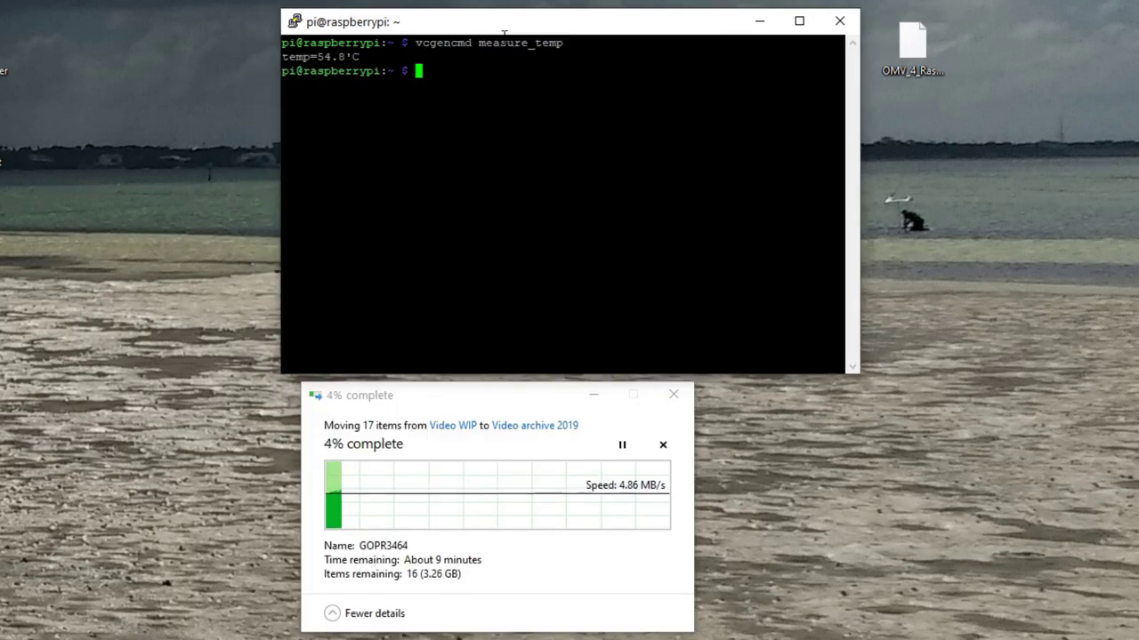
key(Up)
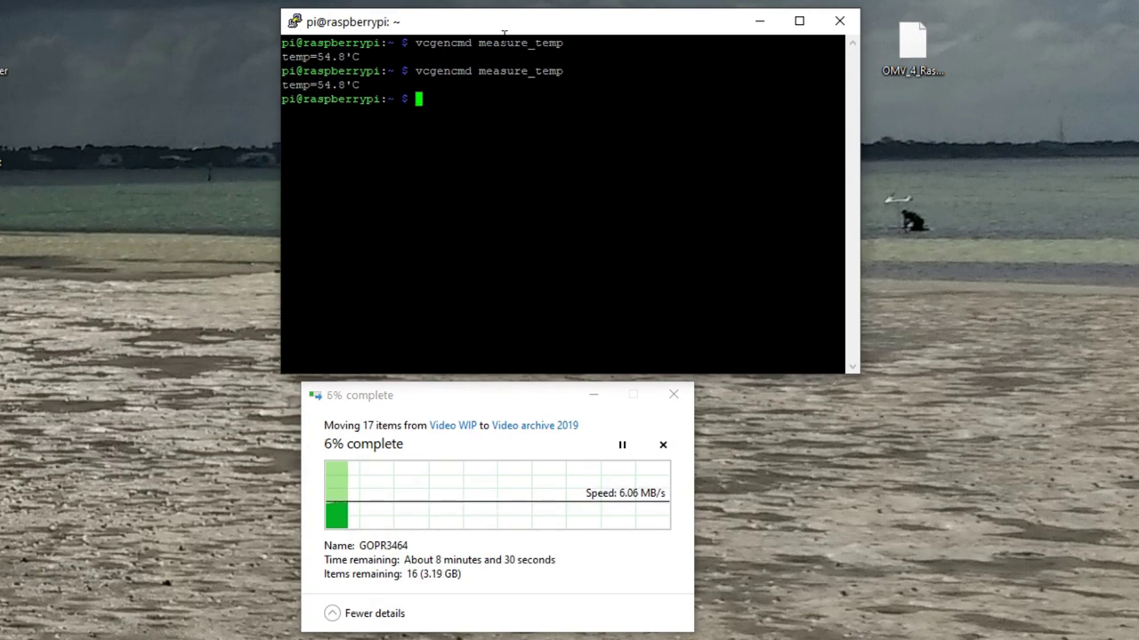
key(Up)
key(Return)
Step: Enter the terminal notes "SEEMS LIKE THERE'S A SLIGHT PERFORMANCE JUMP" and "COULD JUST BE IN MY MIND"
text(SEEMS LIKE THERE'S A SLIGHT PERFORMANCE JUMP)
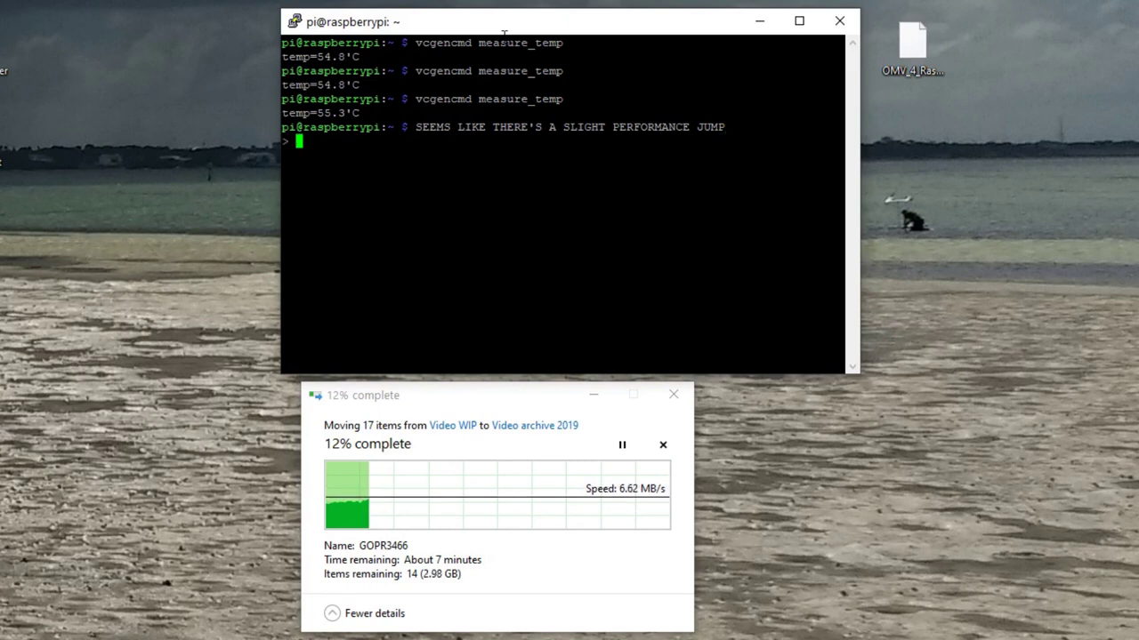
key(ctrl+c)
text(COOL M)
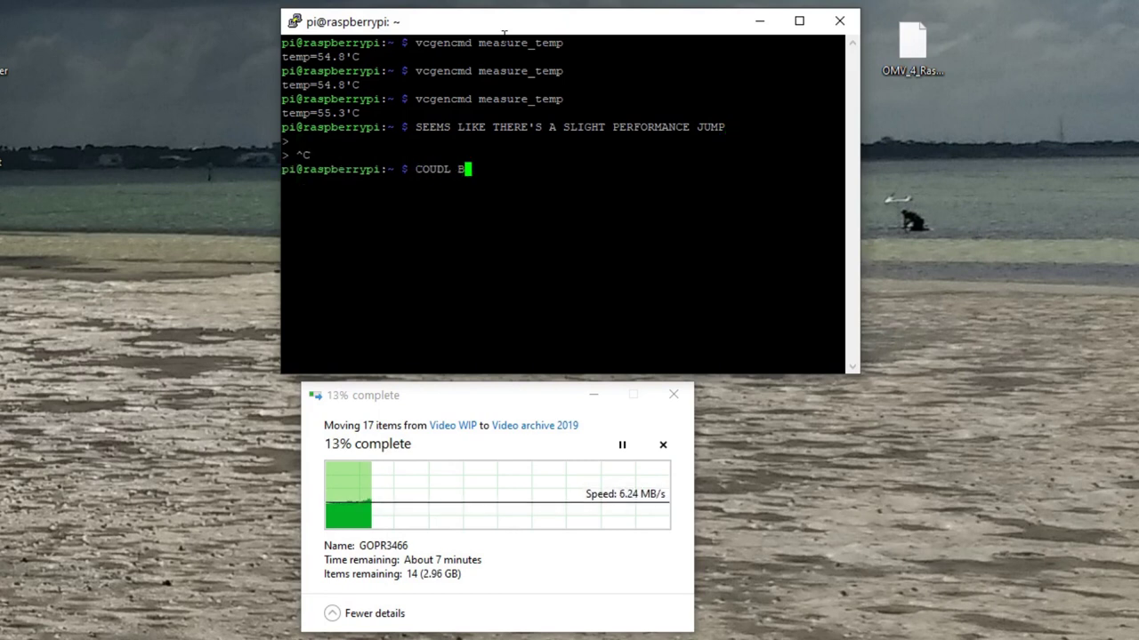
key(BackSpace)
key(BackSpace)
key(BackSpace)
text(LD JUST BE IN MY MIND)
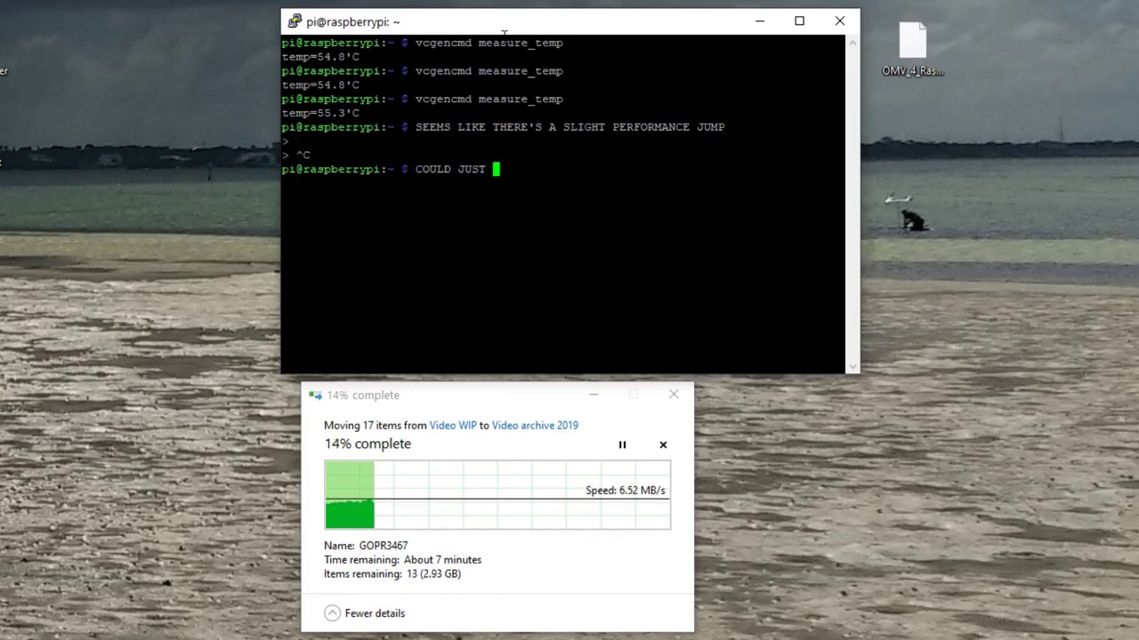
key(Return)
key(Caps_Lock)
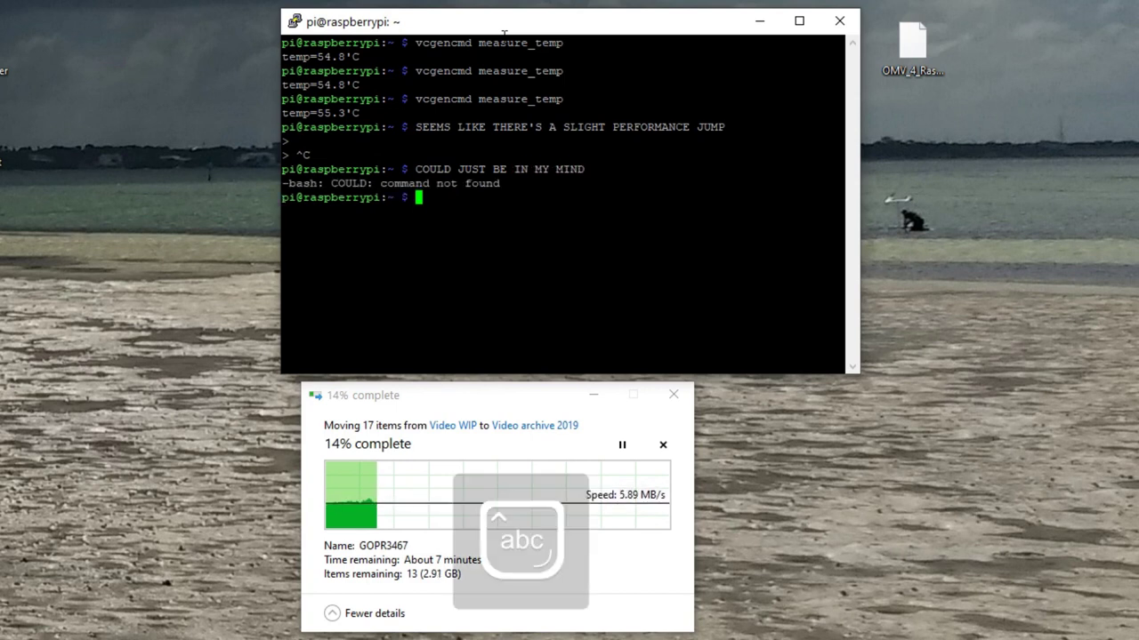
Step: Recall vcgencmd measure_temp from the command history and run it again while the files are still moving
key(Up)
key(Up)
key(Up)
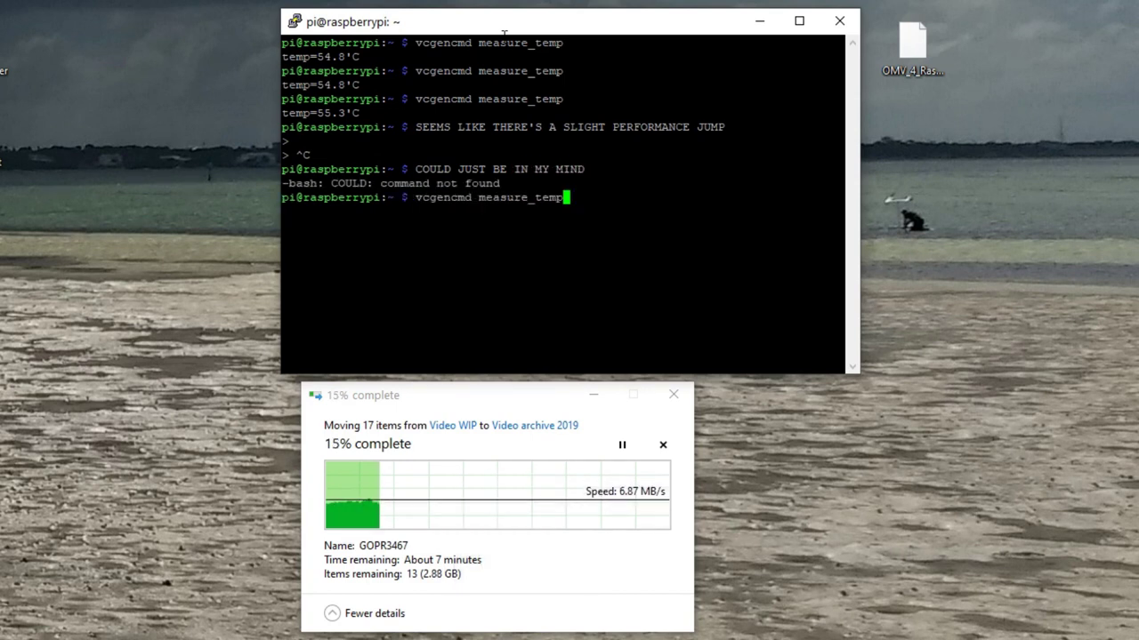
key(Return)
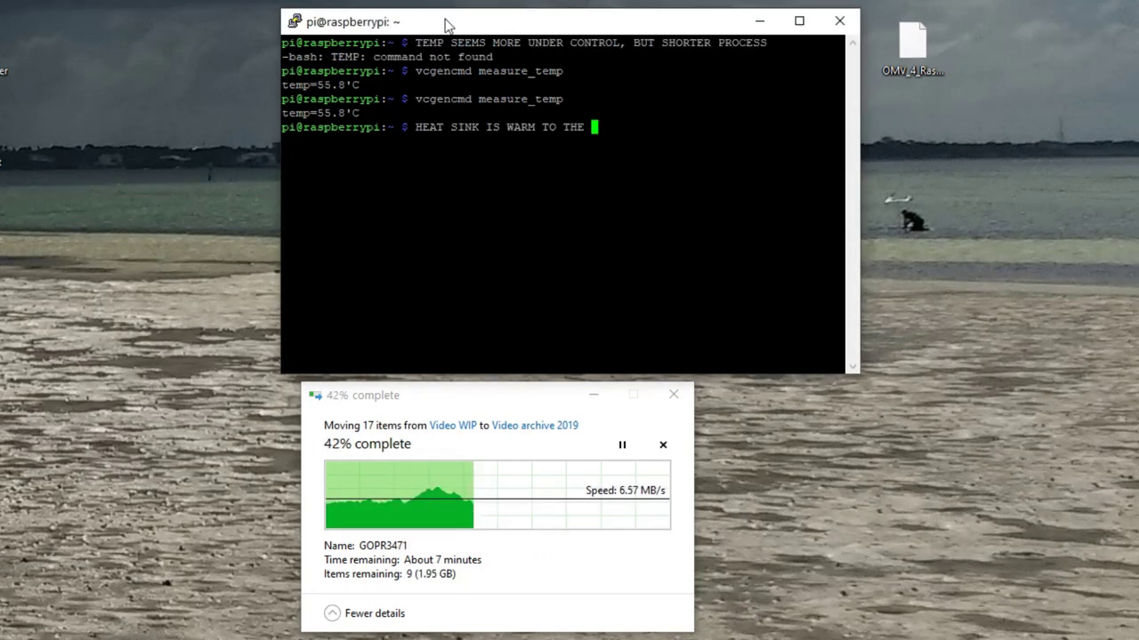
Step: Complete the heat sink note at the prompt with "TOUCH, SO THE ACTUAL GPU MUST HAVE BEEN QUITE HOT"
text(TOUCH, SO )
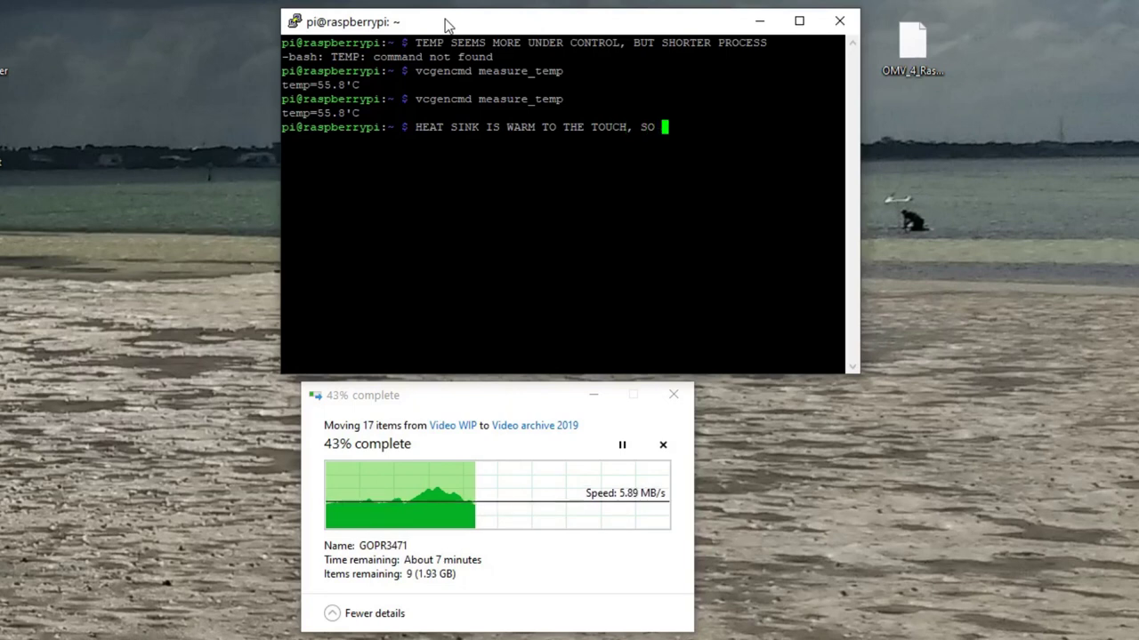
text(THE ACTUAL GPU MUS)
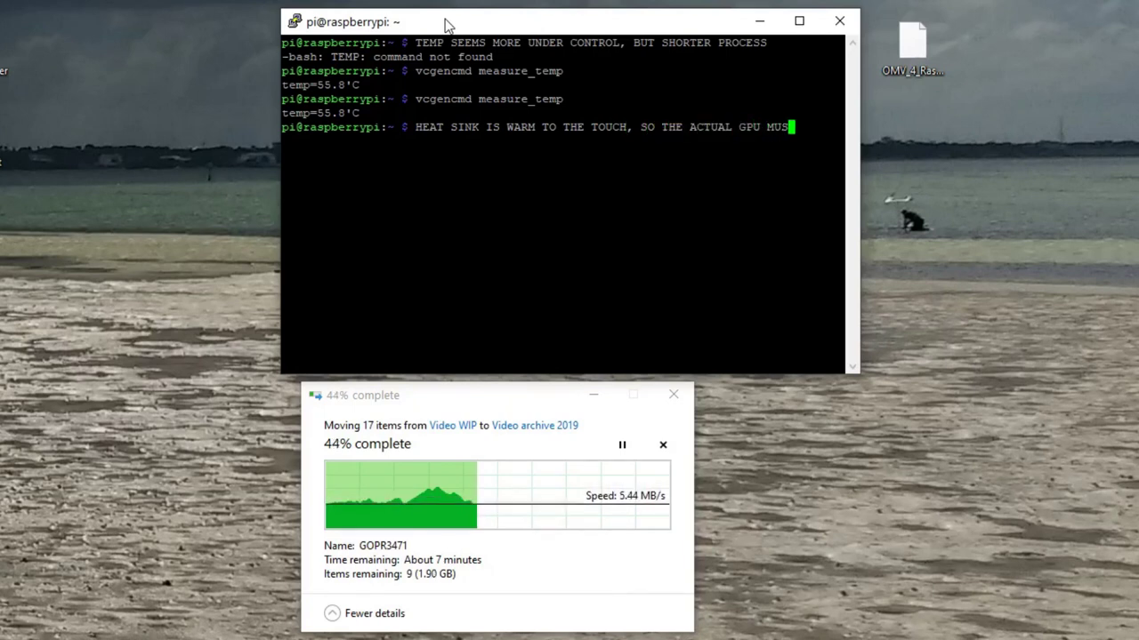
text(T HAVE BEEN QUITE HOT)
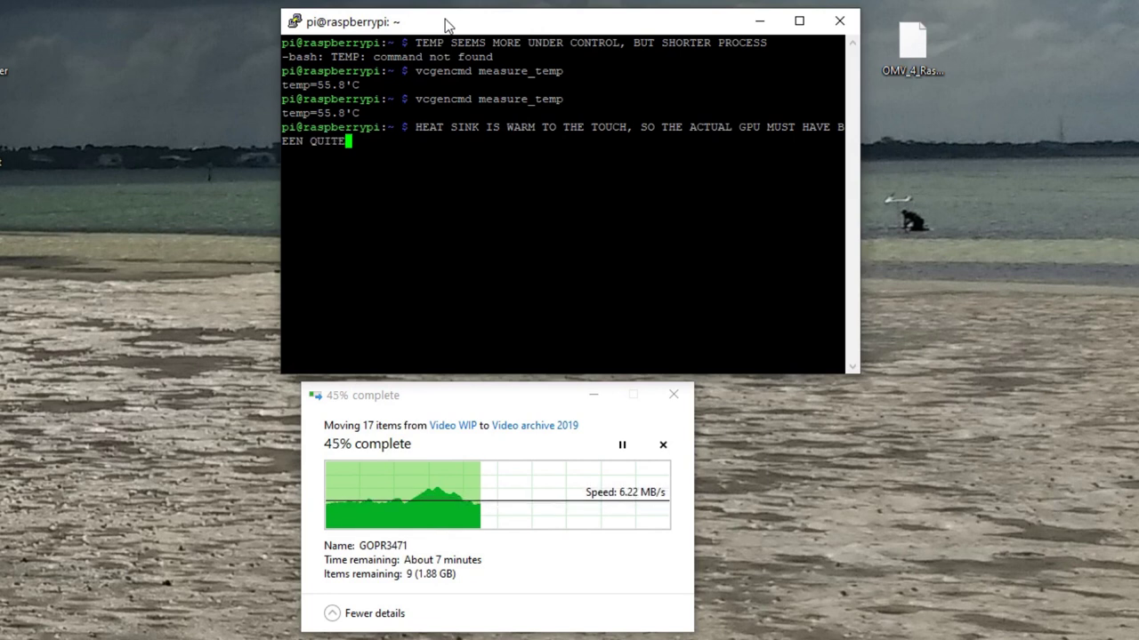